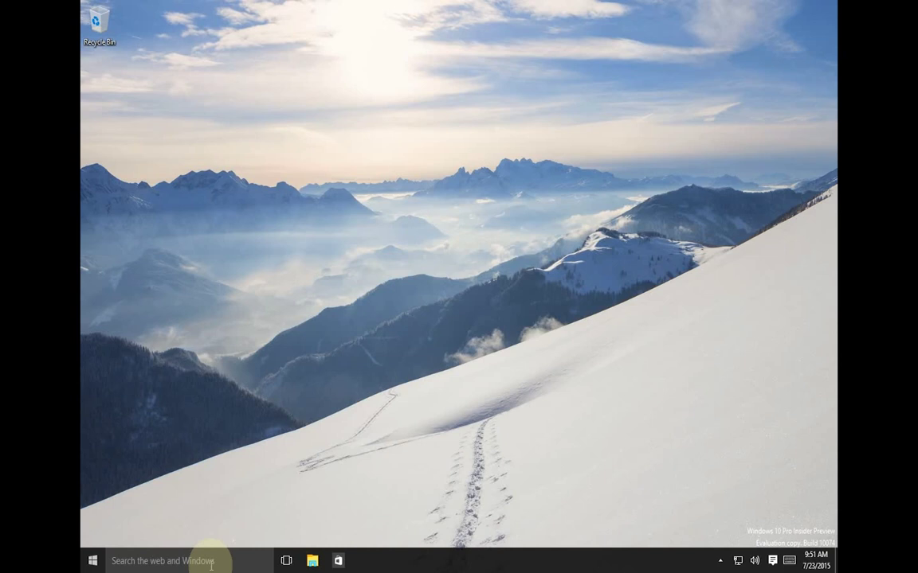
# Restart Windows from the Start menu's Power options to reach the recovery screen.
pyautogui.click(94, 559)
pyautogui.click(97, 506)
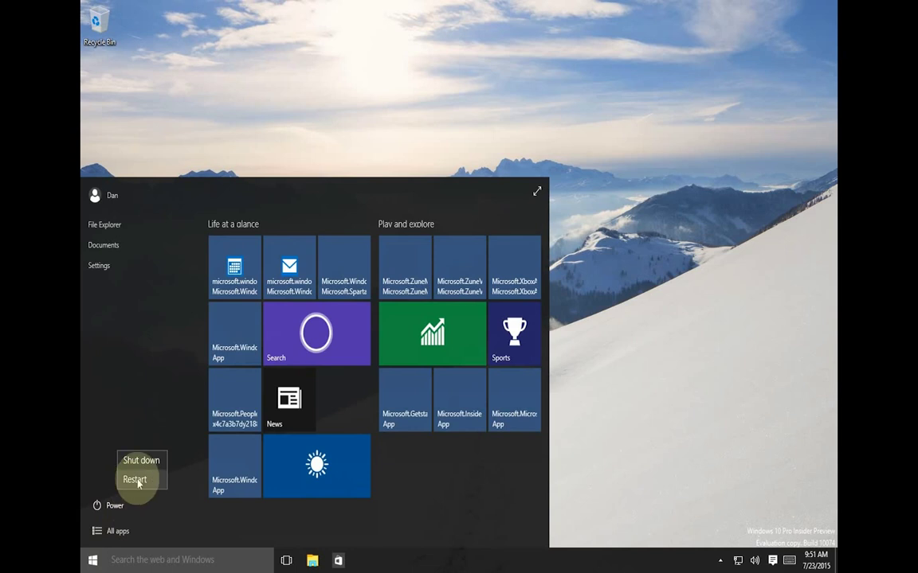
pyautogui.click(135, 480)
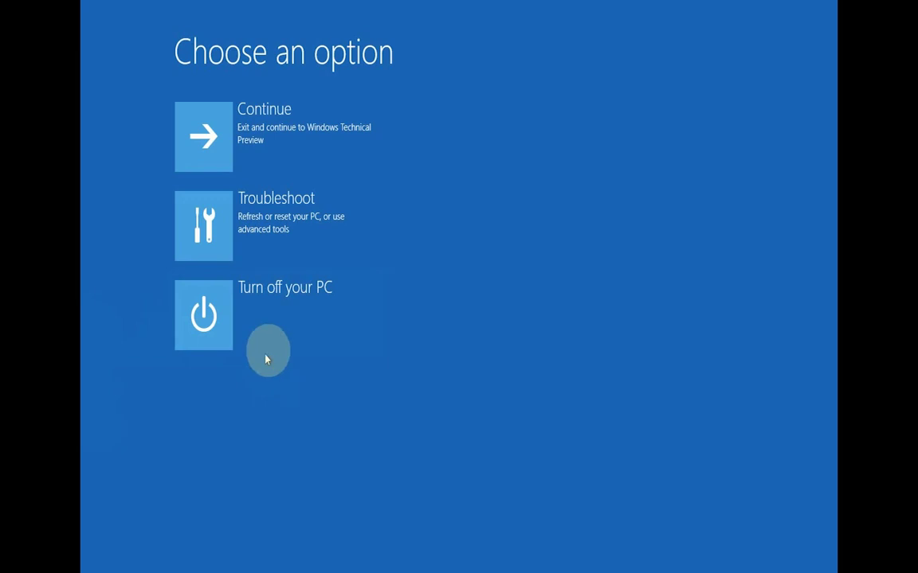
# Go through Troubleshoot > Advanced options > Startup Settings and restart to list startup options.
pyautogui.click(252, 237)
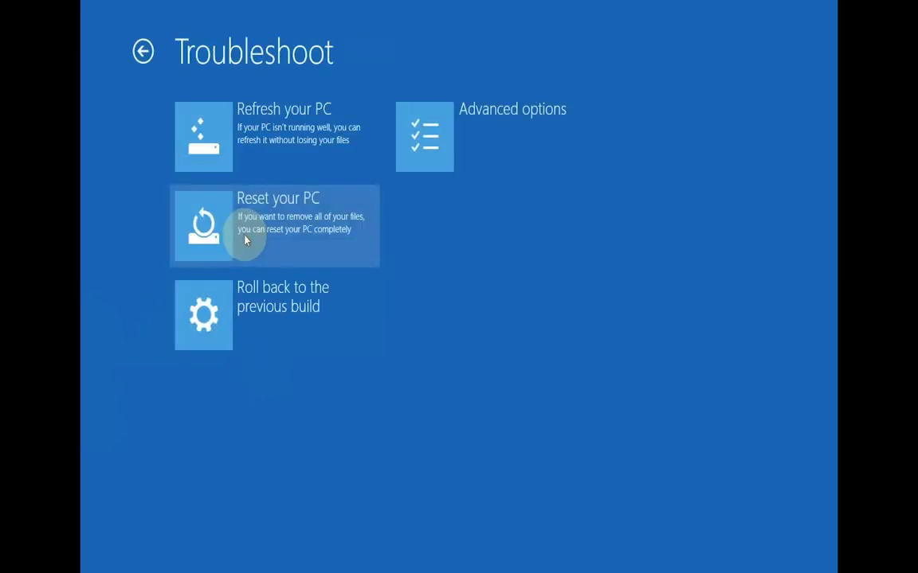
pyautogui.click(518, 135)
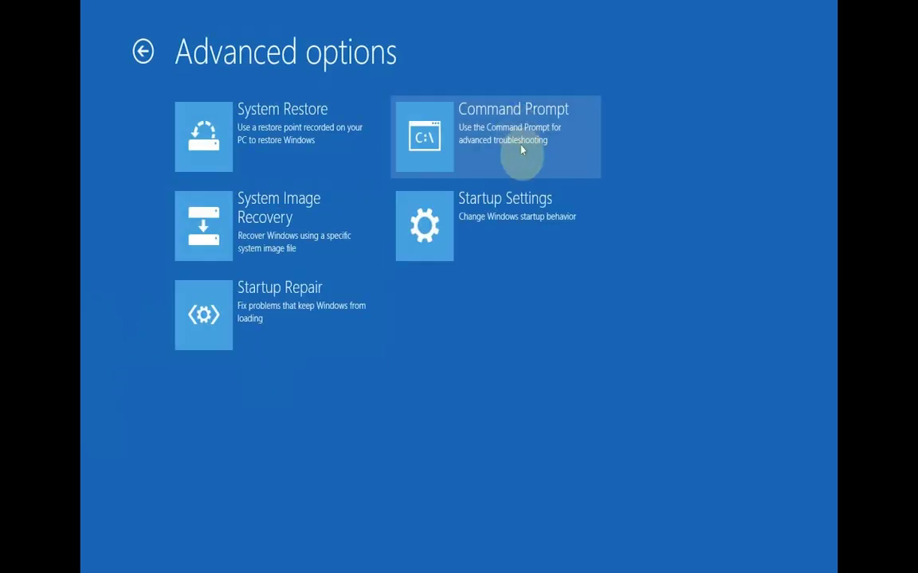
pyautogui.click(523, 232)
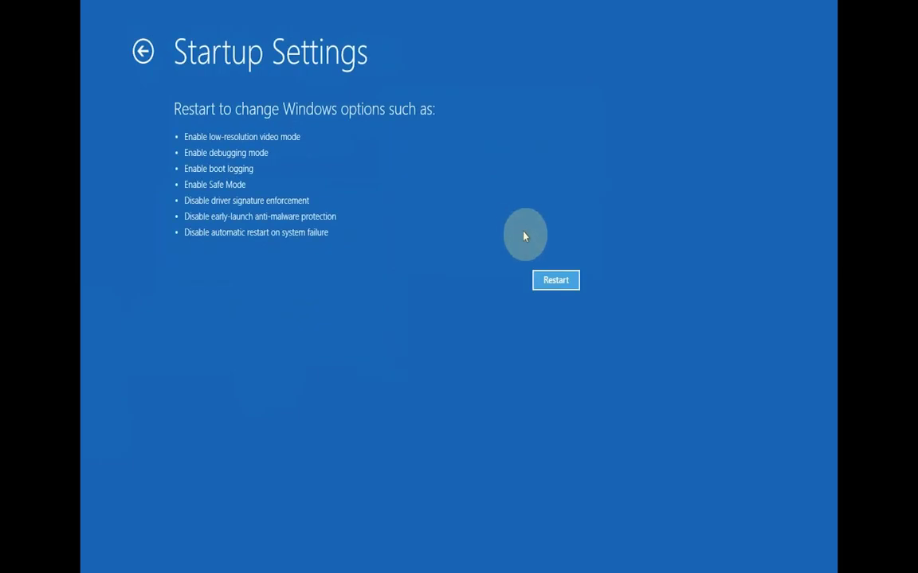
pyautogui.click(550, 277)
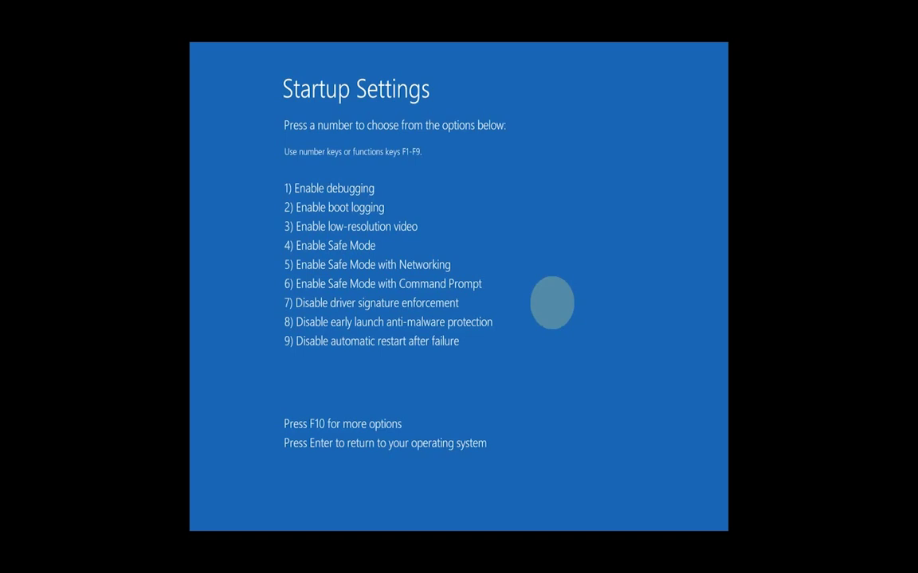
# Choose Safe Mode from Startup Settings, then dismiss the lock screen and enter the account password.
pyautogui.press('7')
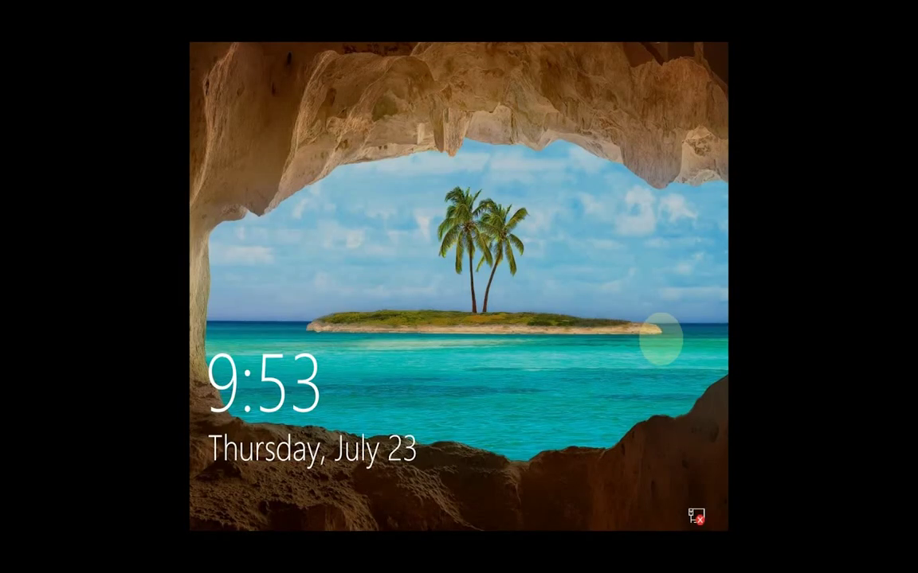
pyautogui.click(512, 401)
pyautogui.click(456, 255)
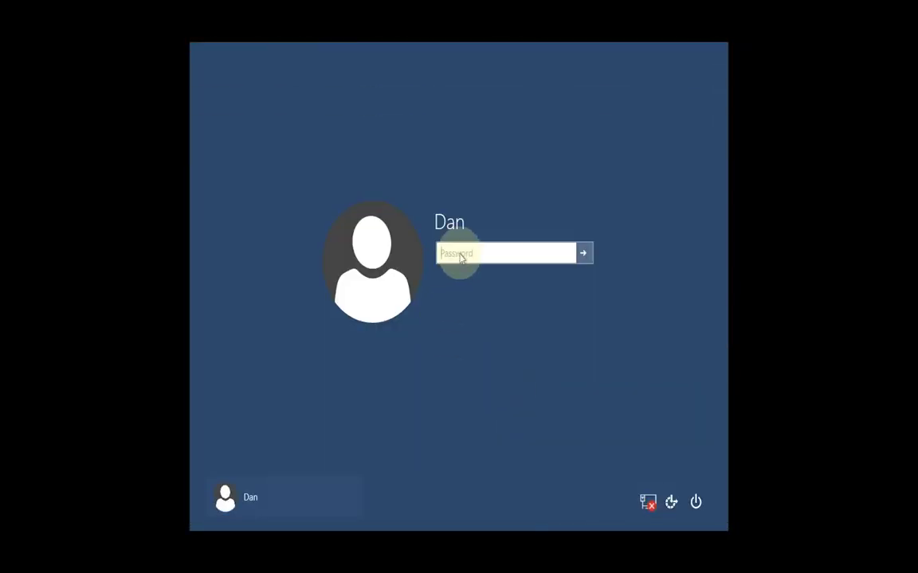
pyautogui.write('p')
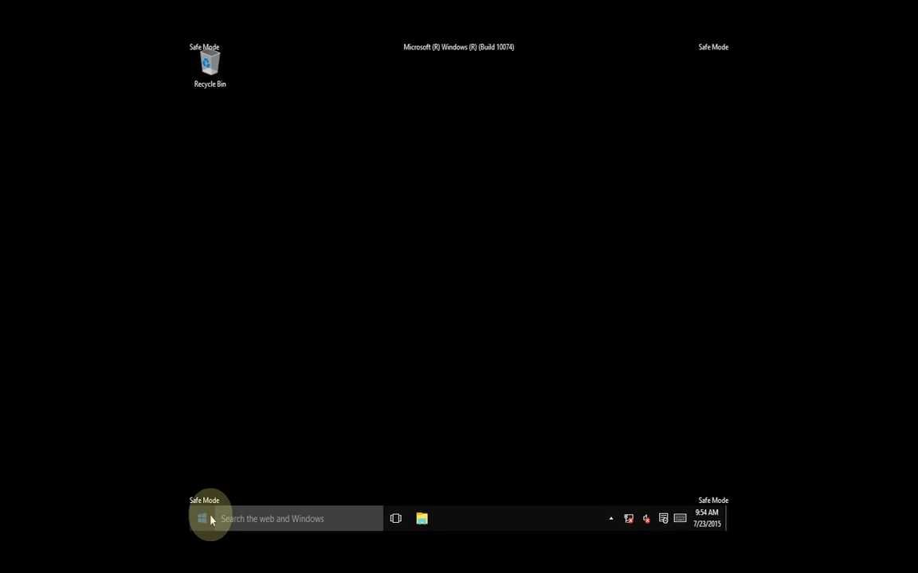
# Restart the virtual machine from Safe Mode into the PhoenixBIOS Setup Utility.
pyautogui.moveTo(254, 266); pyautogui.dragTo(385, 342)
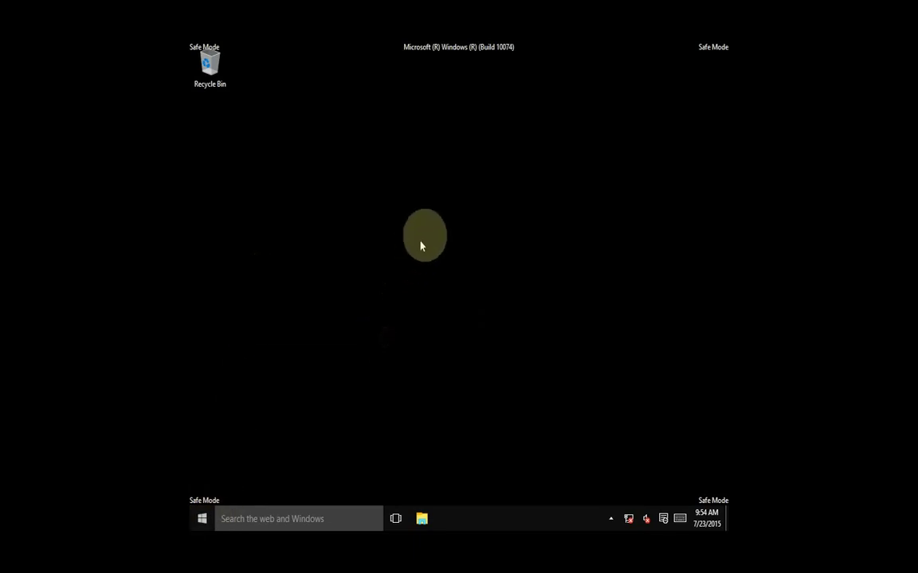
pyautogui.moveTo(398, 48); pyautogui.dragTo(434, 49)
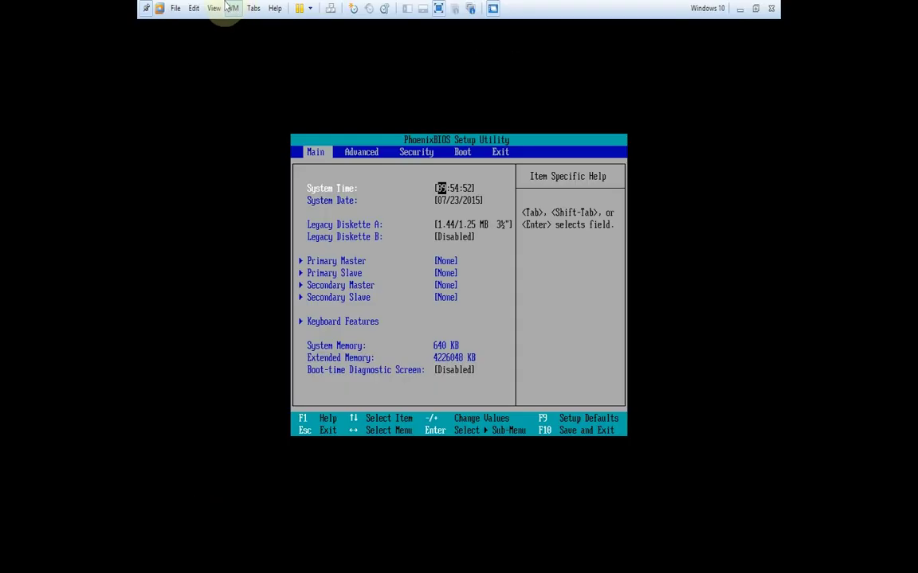
# Switch the VMware Workstation view to Exclusive Mode.
pyautogui.click(215, 9)
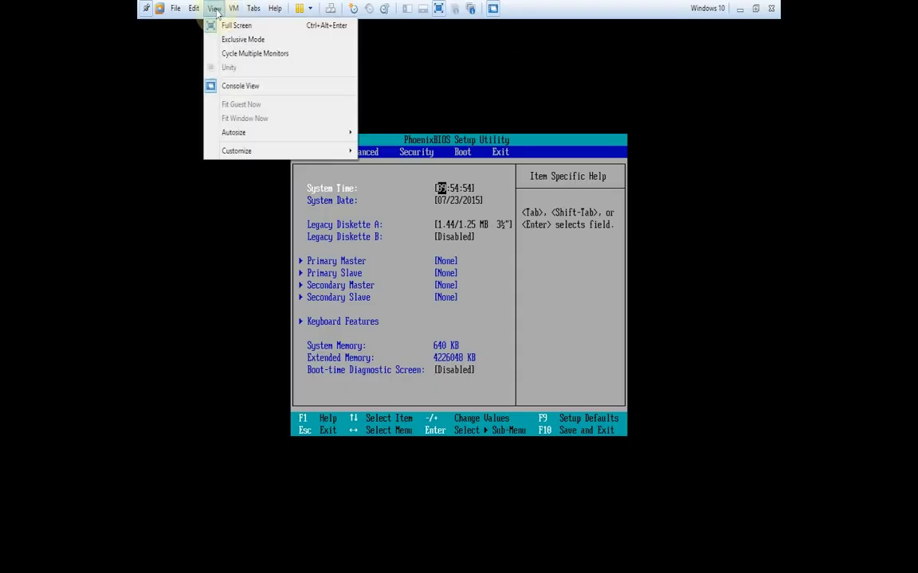
pyautogui.click(223, 38)
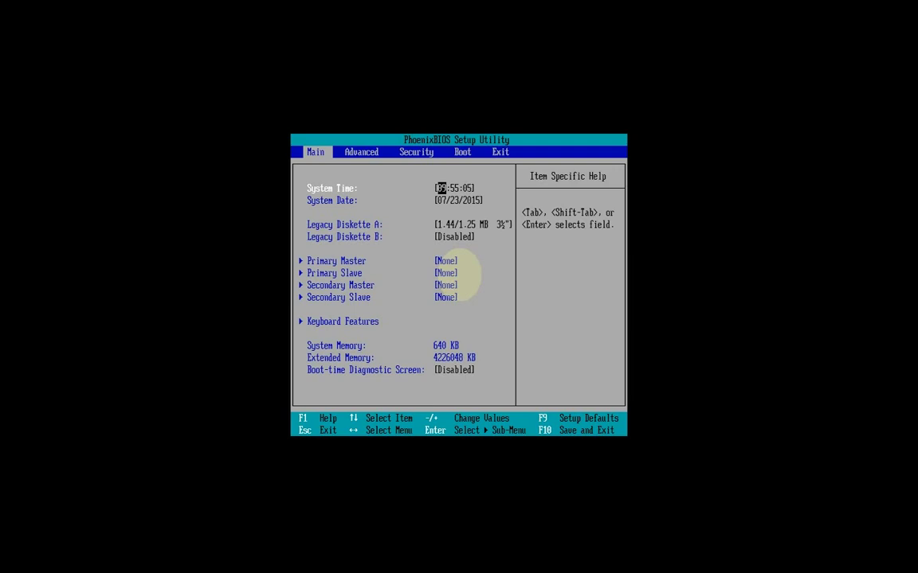
# Review the BIOS Boot page order, leaving CD-ROM Drive first ahead of Hard Drive.
pyautogui.press('Right')
pyautogui.press('Right')
pyautogui.press('Right')
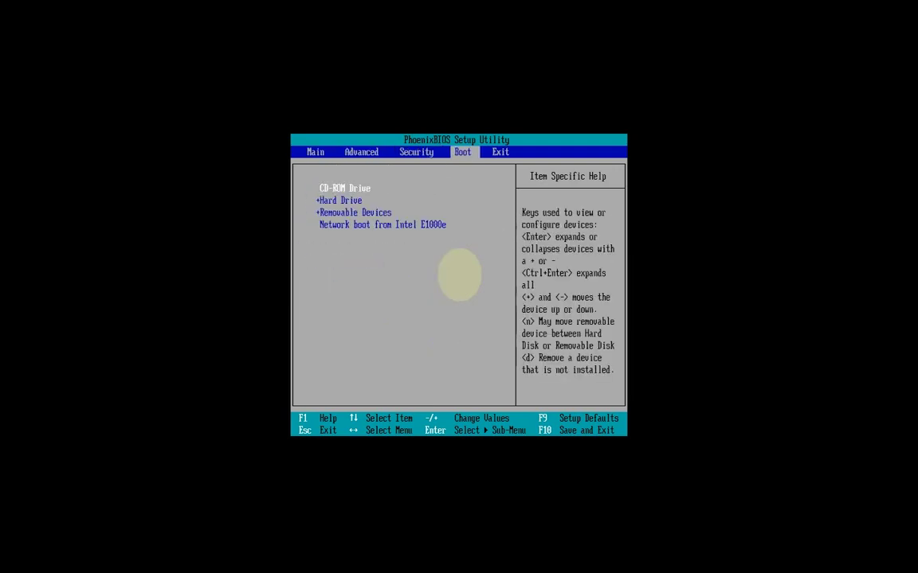
pyautogui.press('Down')
pyautogui.press('Down')
pyautogui.press('Up')
pyautogui.press('Up')
pyautogui.press('Left')
pyautogui.press('Left')
pyautogui.press('Right')
pyautogui.press('Right')
pyautogui.press('Down')
pyautogui.press('Down')
pyautogui.press('Up')
pyautogui.press('Up')
pyautogui.press('-')
pyautogui.press('-')
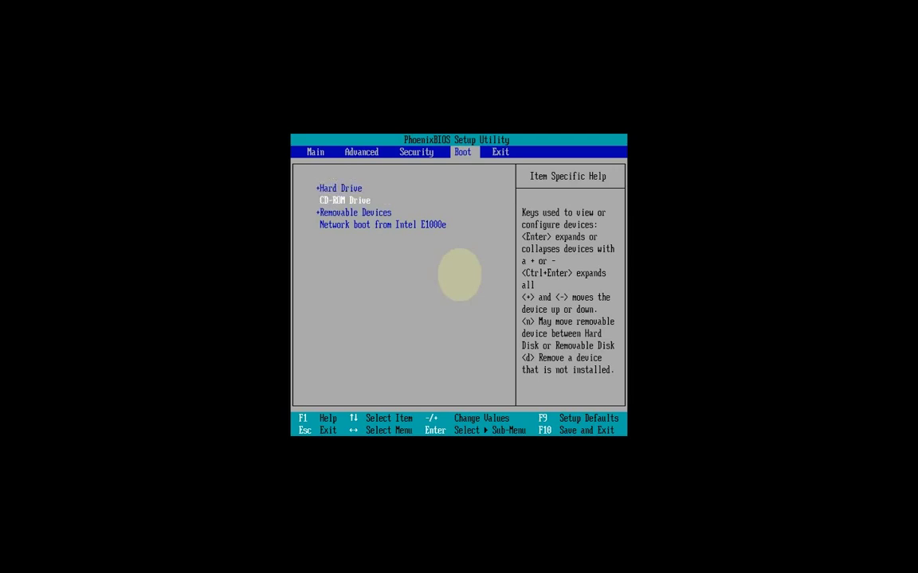
pyautogui.press('+')
pyautogui.press('+')
pyautogui.press('-')
pyautogui.press('-')
pyautogui.press('+')
pyautogui.press('+')
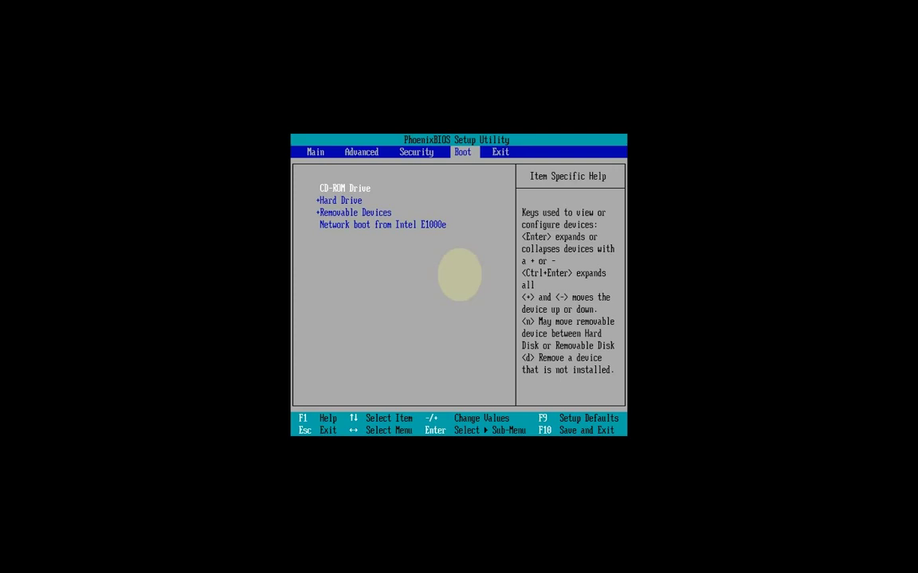
# Exit the BIOS with Exit Saving Changes and confirm Yes.
pyautogui.press('Right')
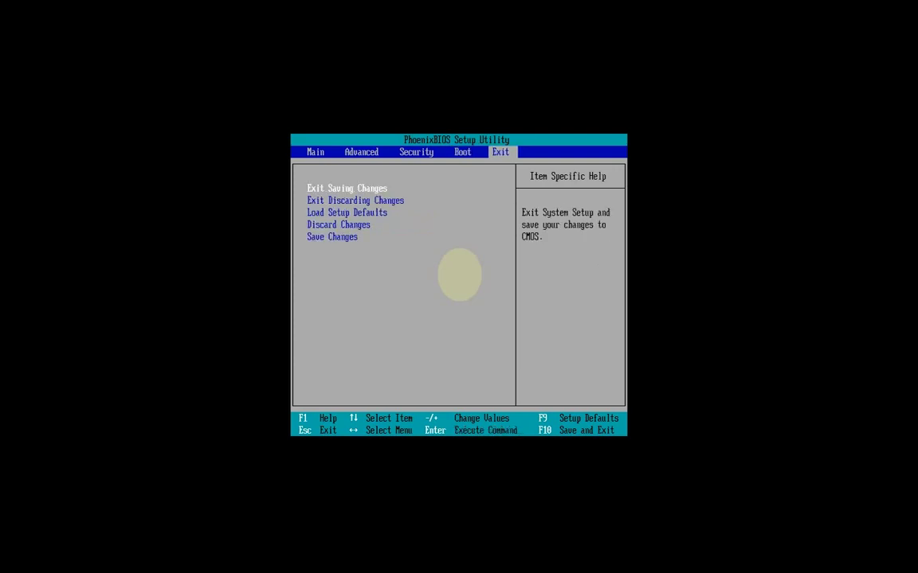
pyautogui.press('Return')
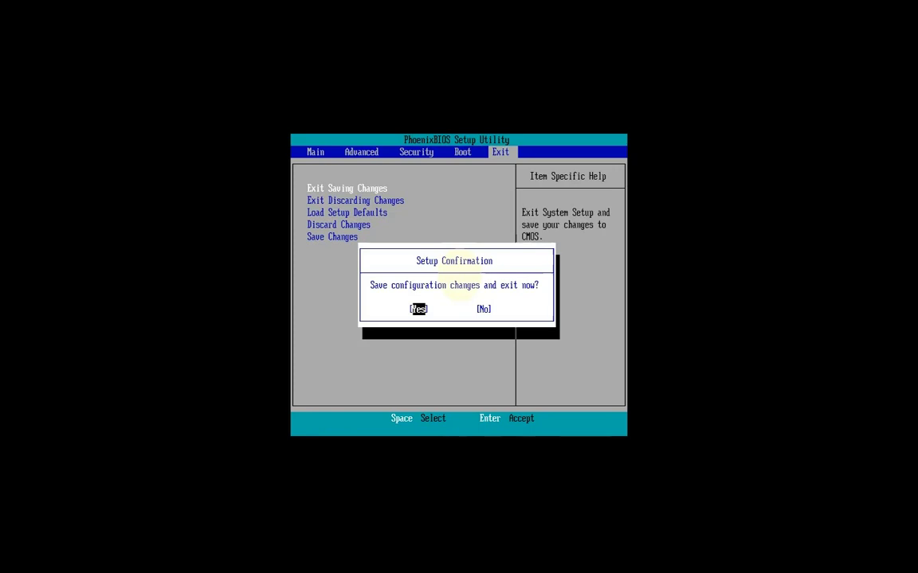
pyautogui.press('Return')
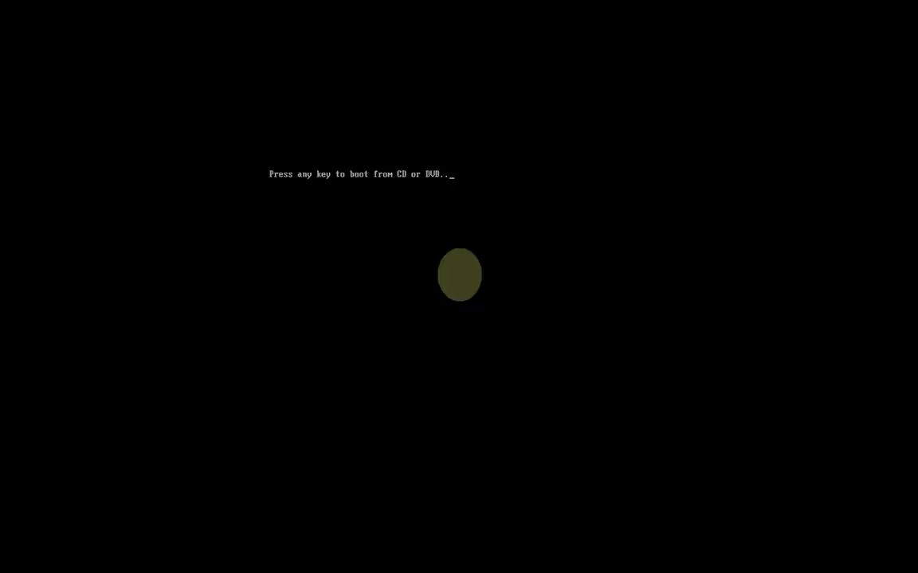
# Boot from the DVD and accept the English (United States) language and US keyboard settings.
pyautogui.press('Return')
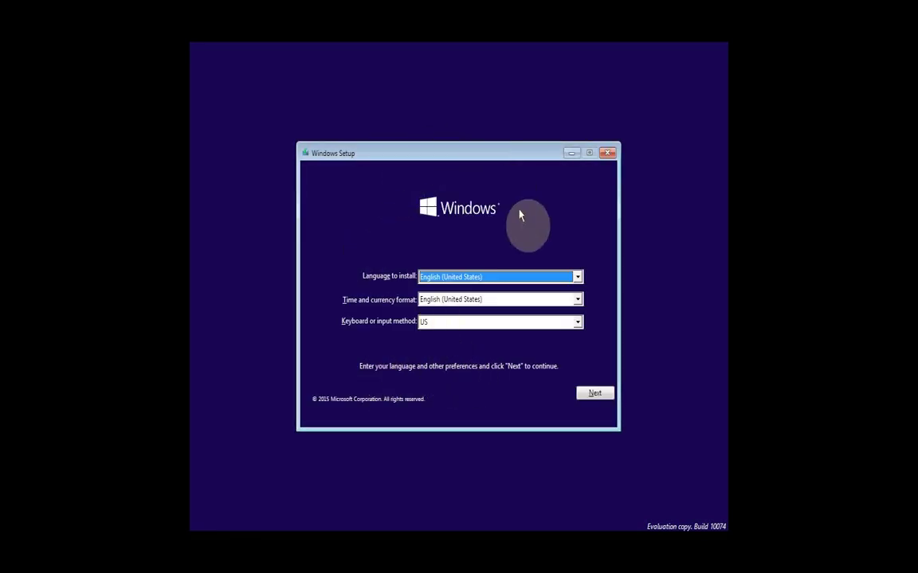
pyautogui.click(598, 394)
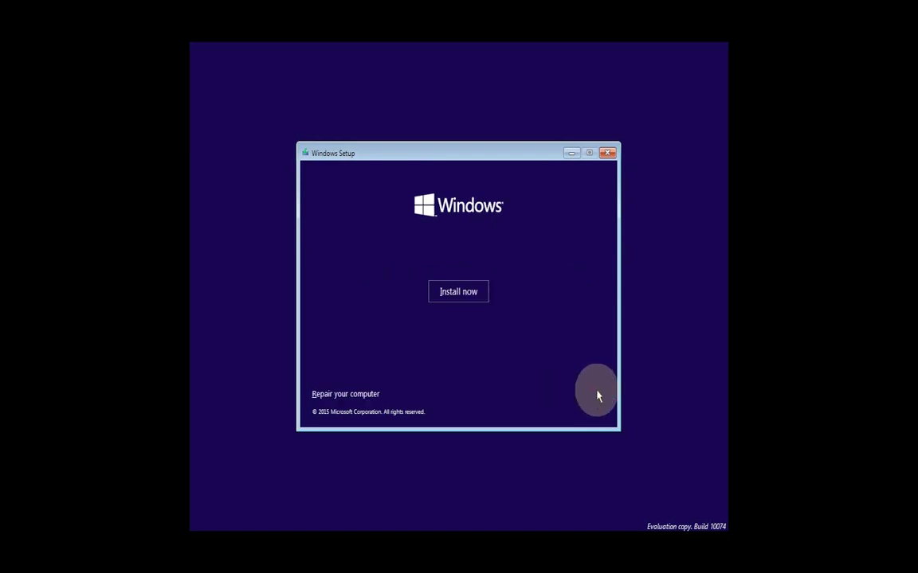
# Open an administrator Command Prompt via Repair your computer > Troubleshoot > Advanced options.
pyautogui.click(363, 395)
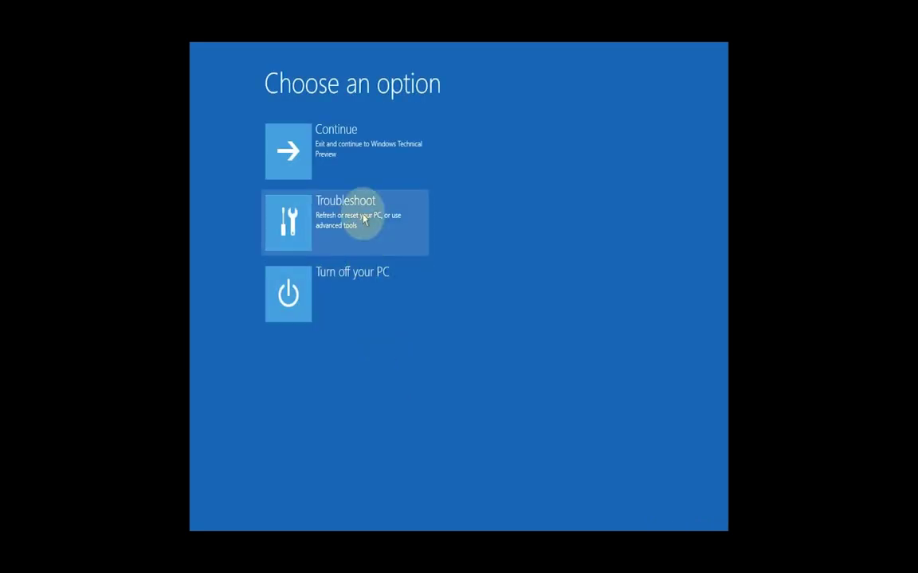
pyautogui.click(350, 246)
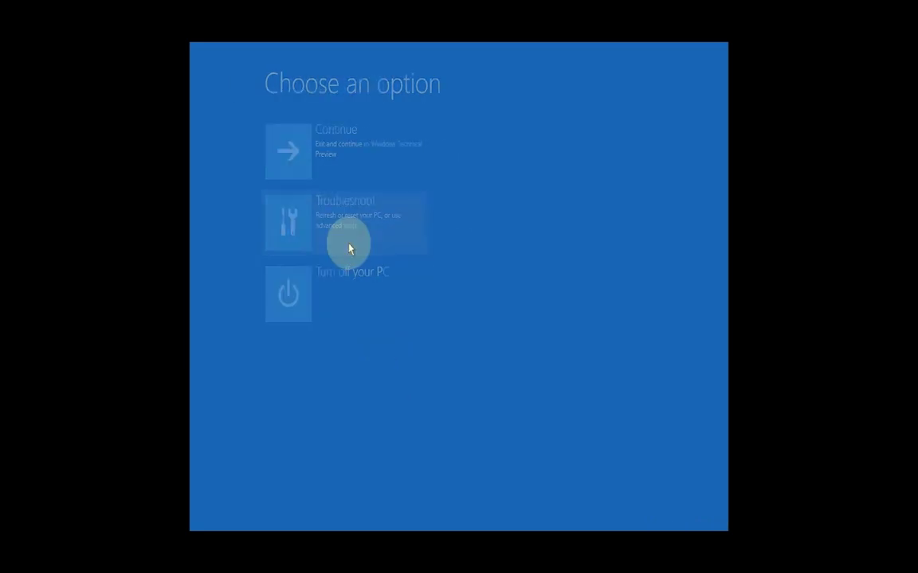
pyautogui.click(506, 218)
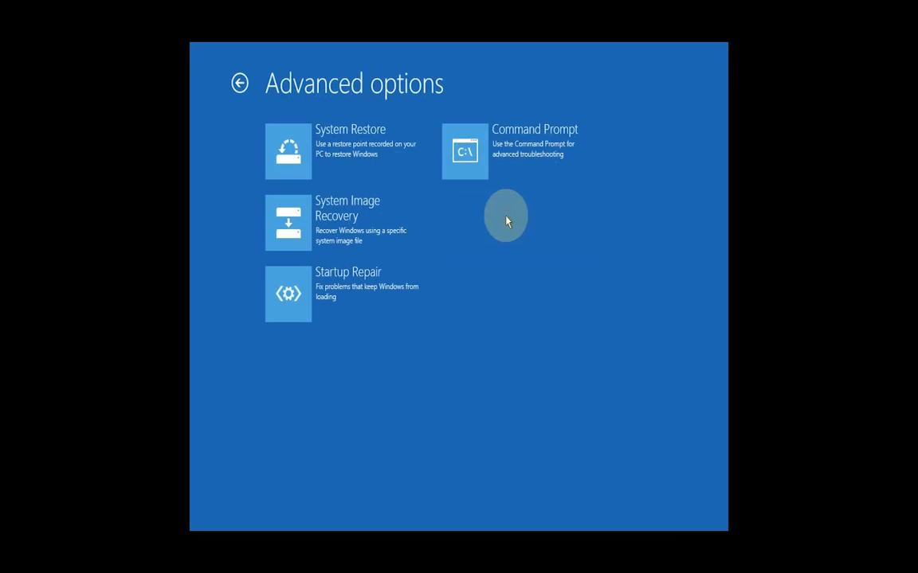
pyautogui.click(502, 177)
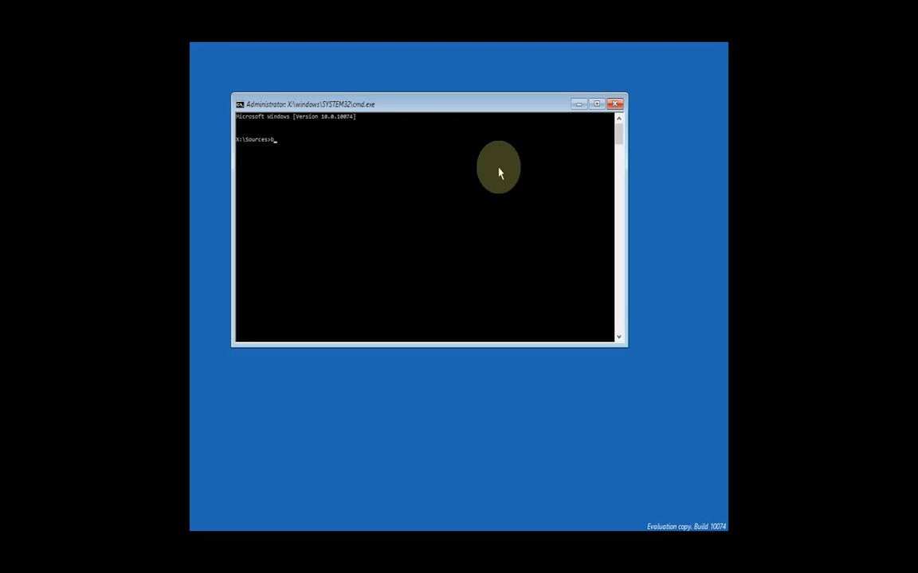
# Run 'bcdedit /set {default} bootmenupolicy legacy', close the prompt, and turn off the PC.
pyautogui.write('bcdedit /set')
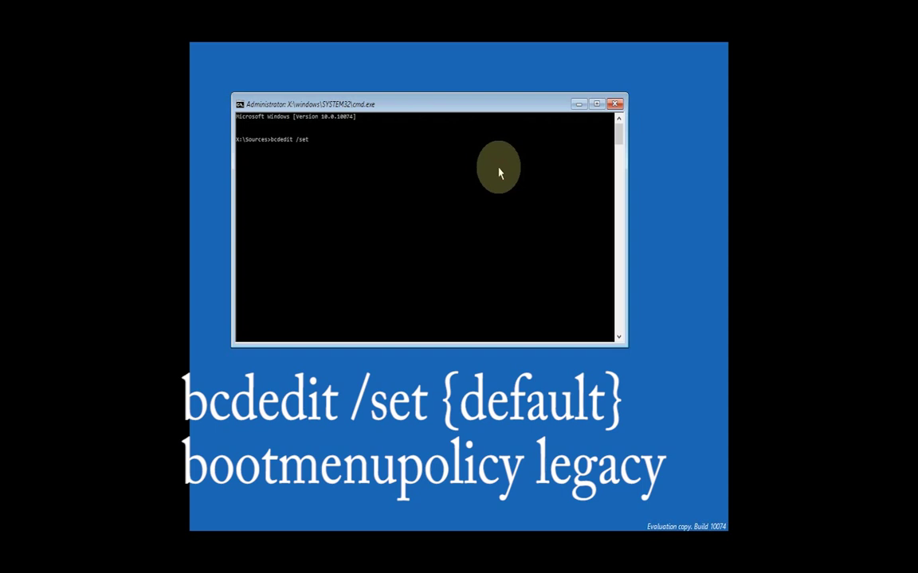
pyautogui.write(' {default} bootmenupol')
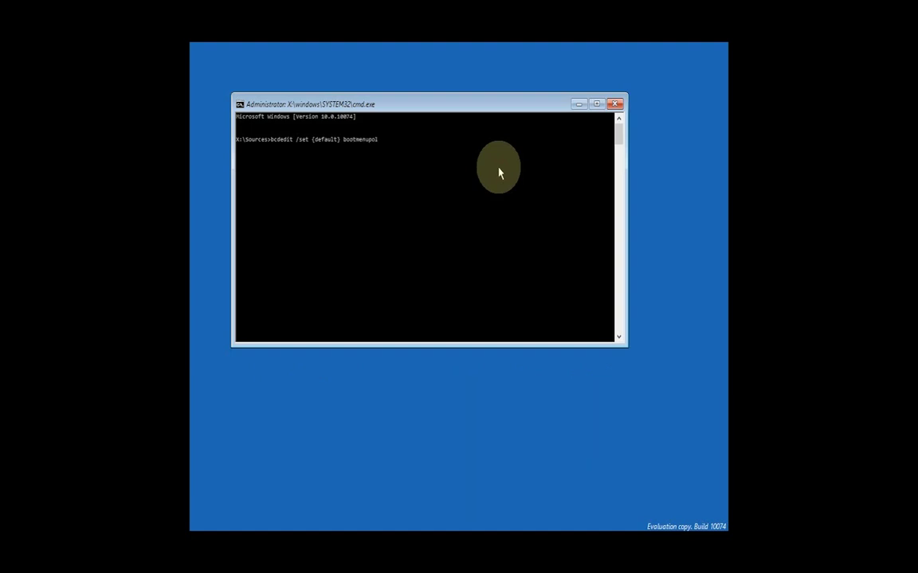
pyautogui.write('icy legacy')
pyautogui.press('Return')
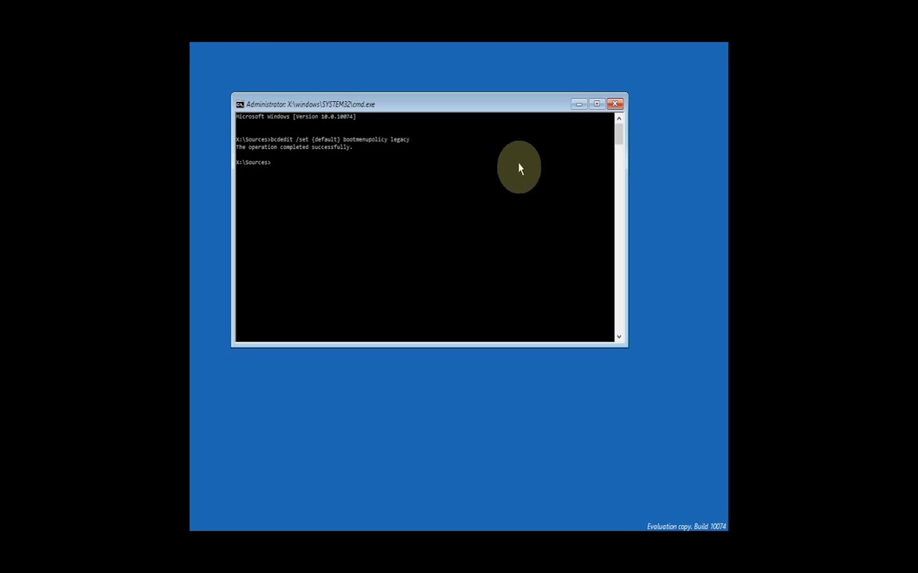
pyautogui.click(614, 103)
pyautogui.click(304, 308)
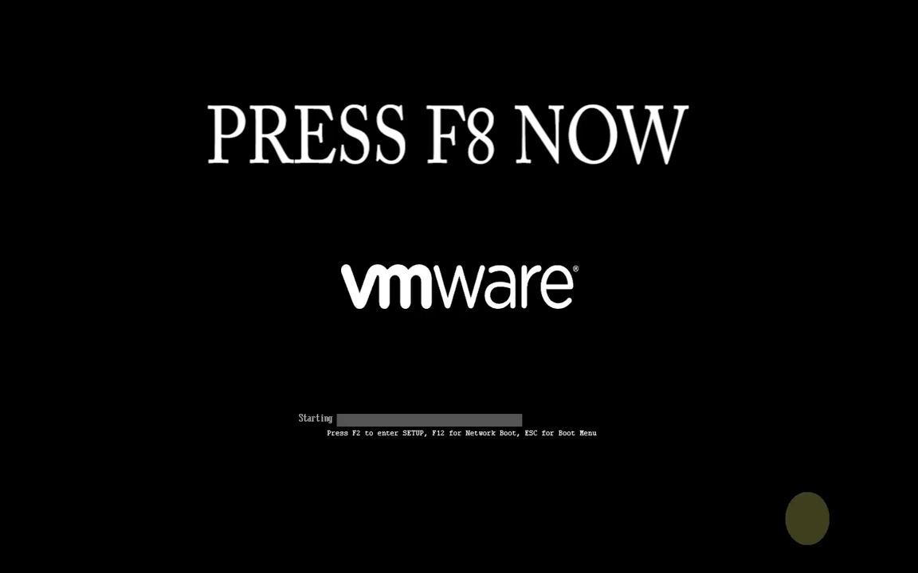
# Press F8 during VM boot and start Windows in Safe Mode from Advanced Boot Options.
pyautogui.click(489, 250)
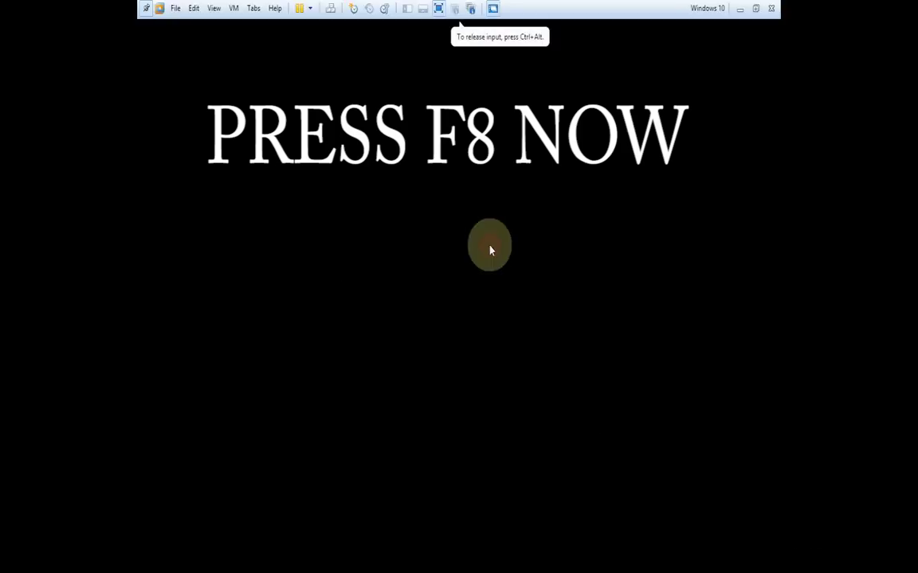
pyautogui.press('F8')
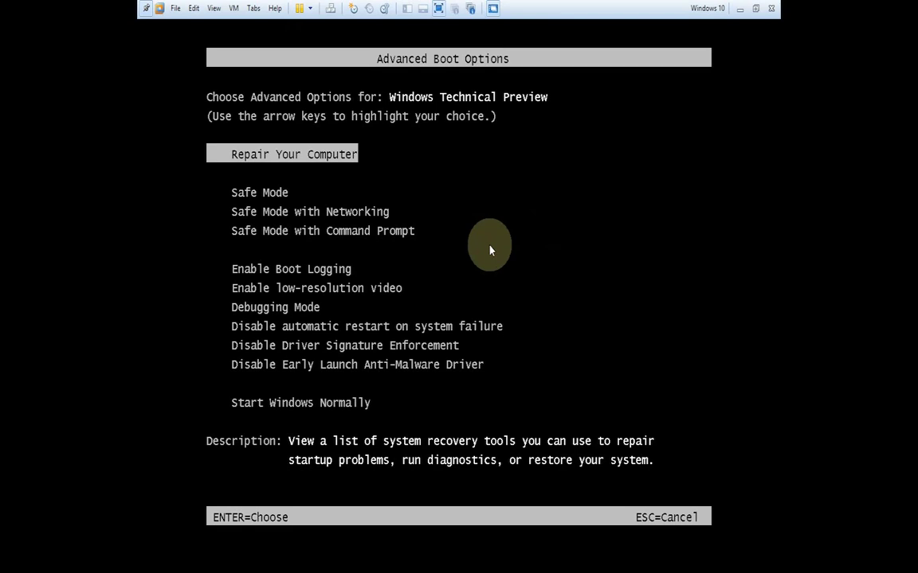
pyautogui.press('Down')
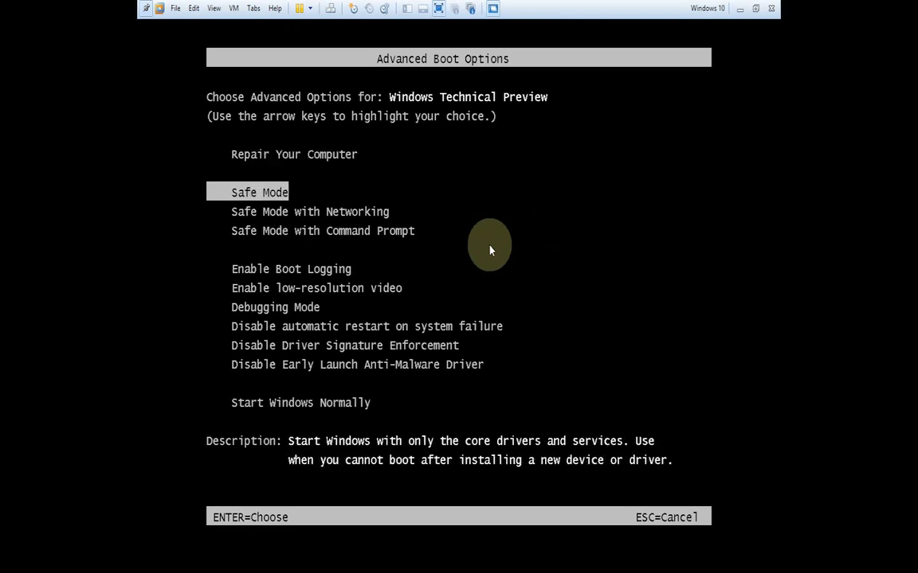
pyautogui.press('Down')
pyautogui.press('Up')
pyautogui.press('Return')
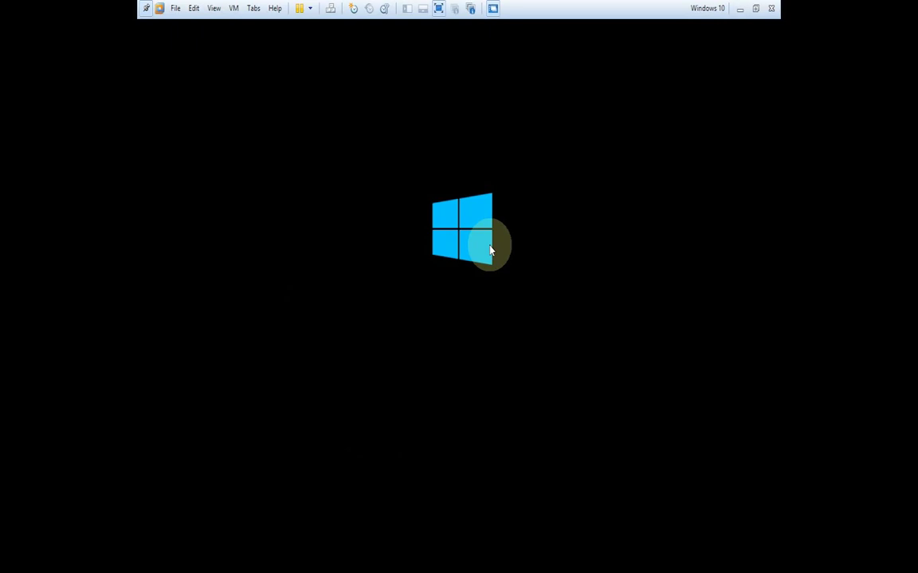